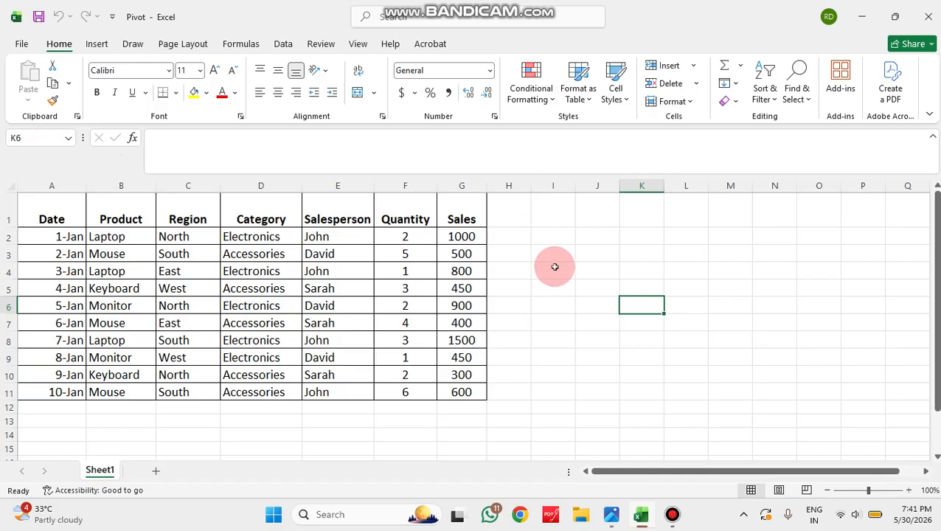
Create a PivotTable from the sales data in A1:G11 of Sheet1, placed on a new worksheet.
drag(65, 216, 463, 384)
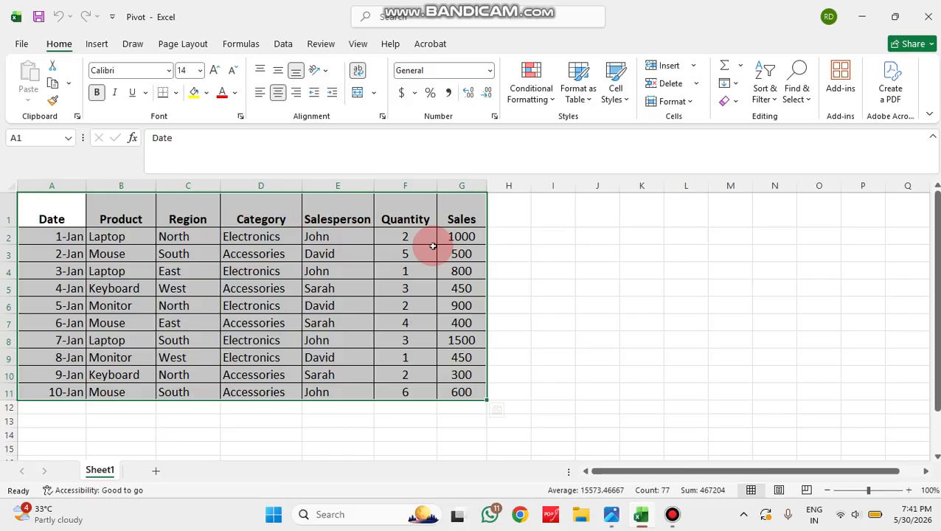
click(97, 44)
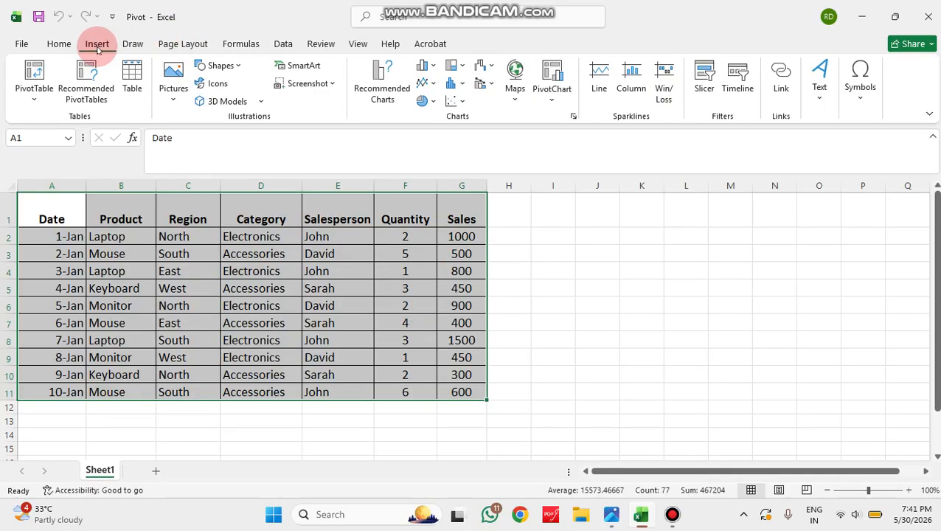
click(35, 81)
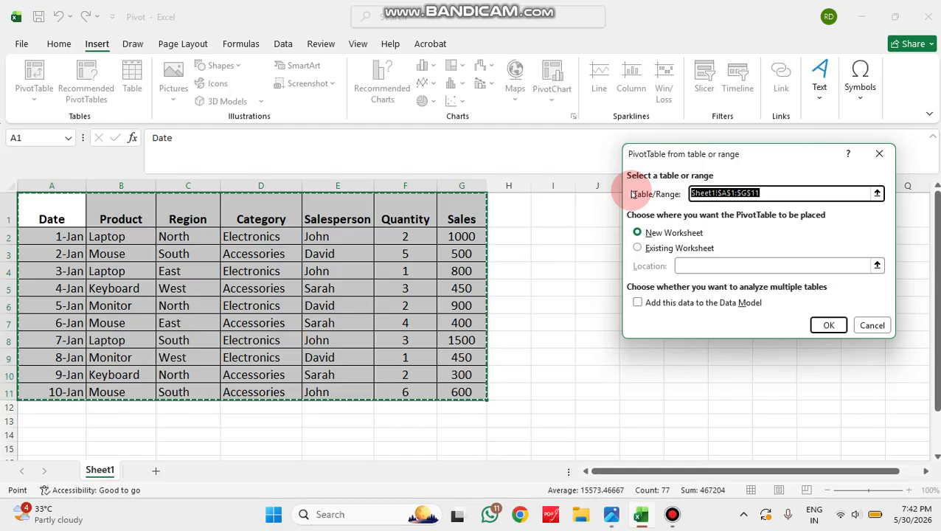
click(826, 330)
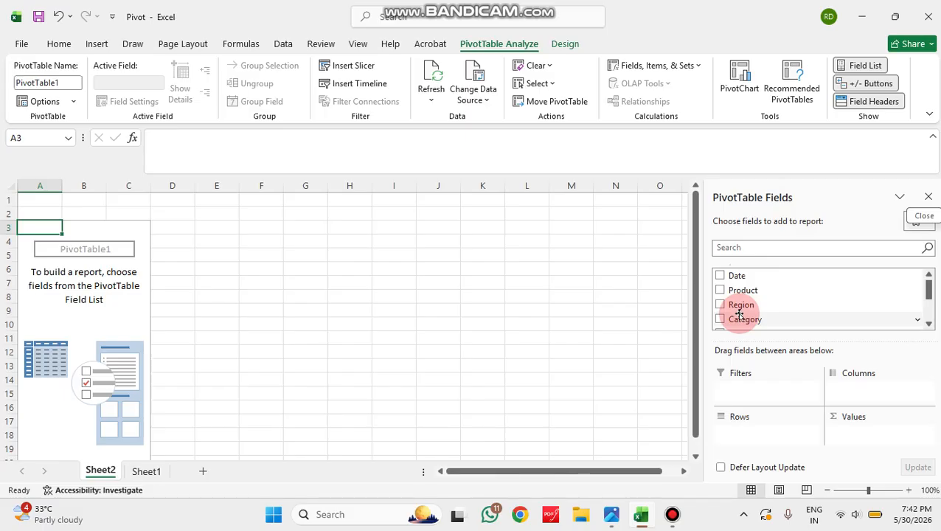
Place the Product field in the PivotTable's rows and the Sales field in its values as a sum.
click(929, 324)
click(928, 326)
click(928, 326)
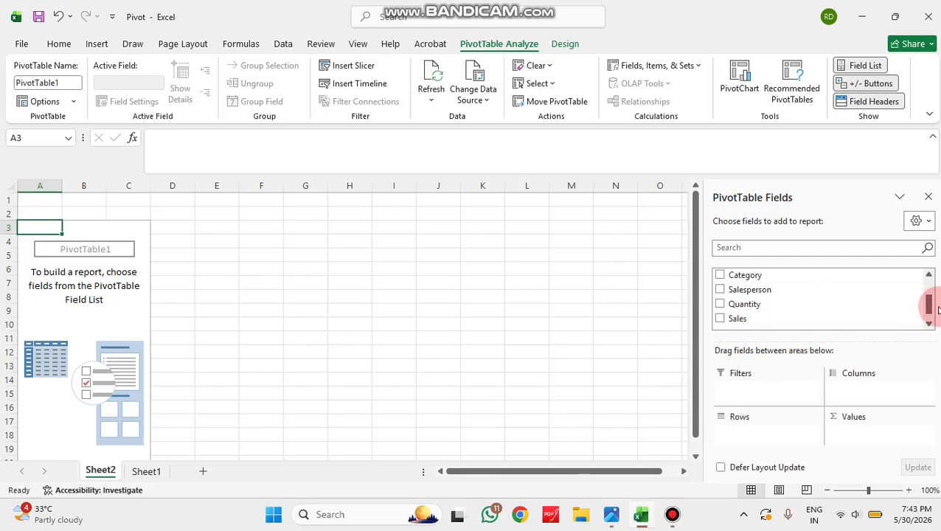
drag(930, 313, 927, 283)
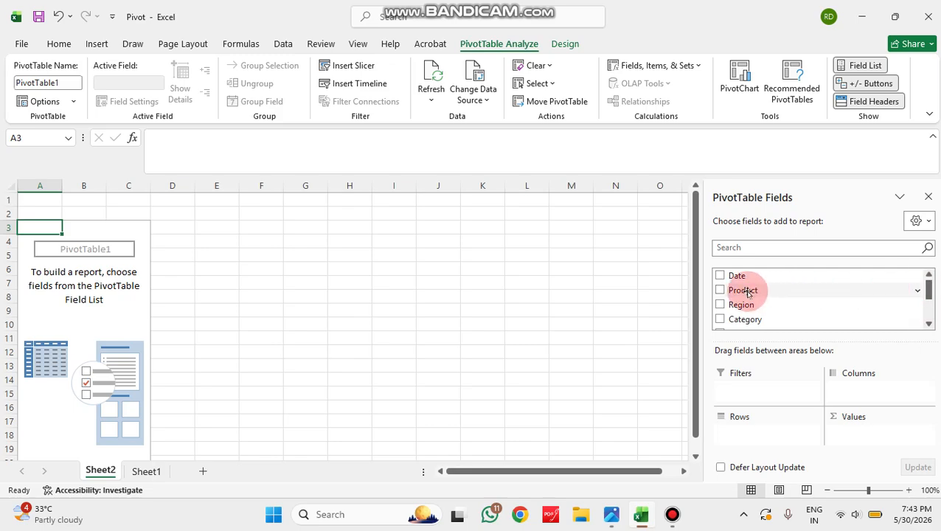
drag(748, 293, 758, 433)
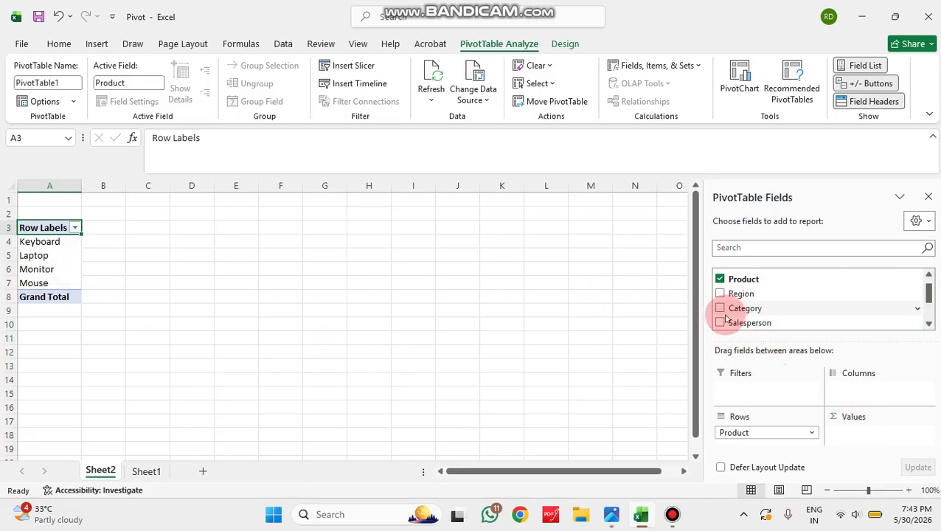
drag(935, 295, 870, 433)
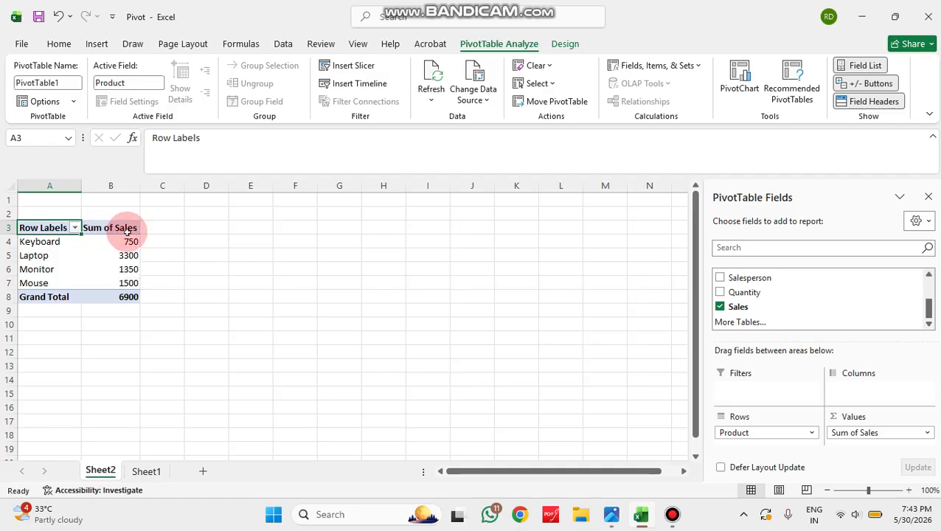
mouse_move(130, 269)
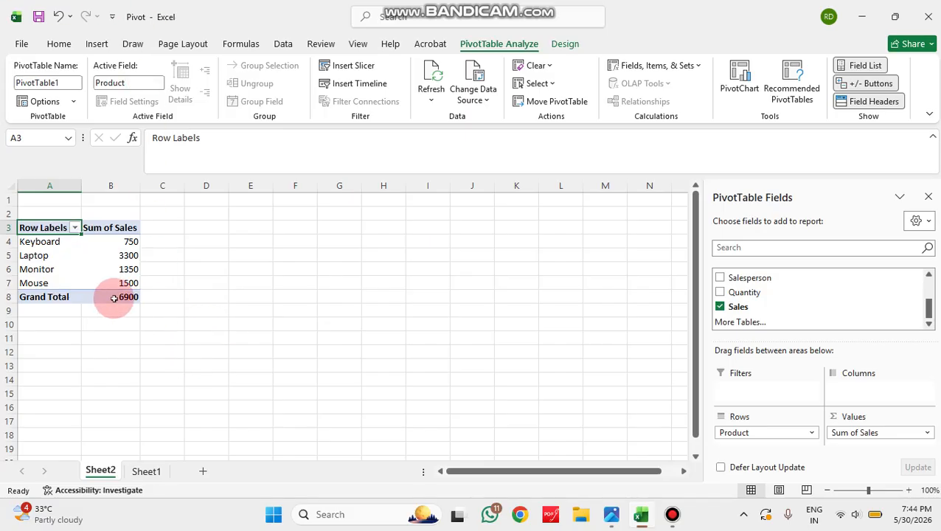
click(929, 433)
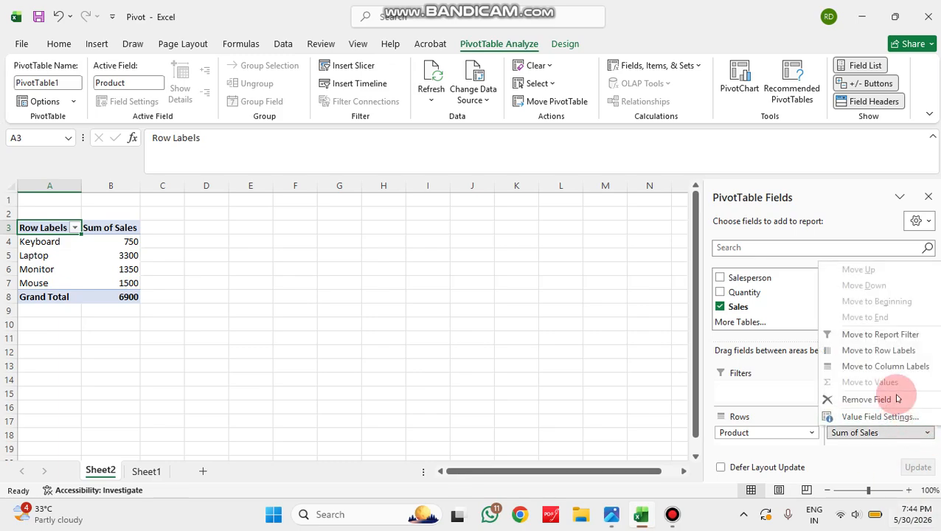
click(883, 450)
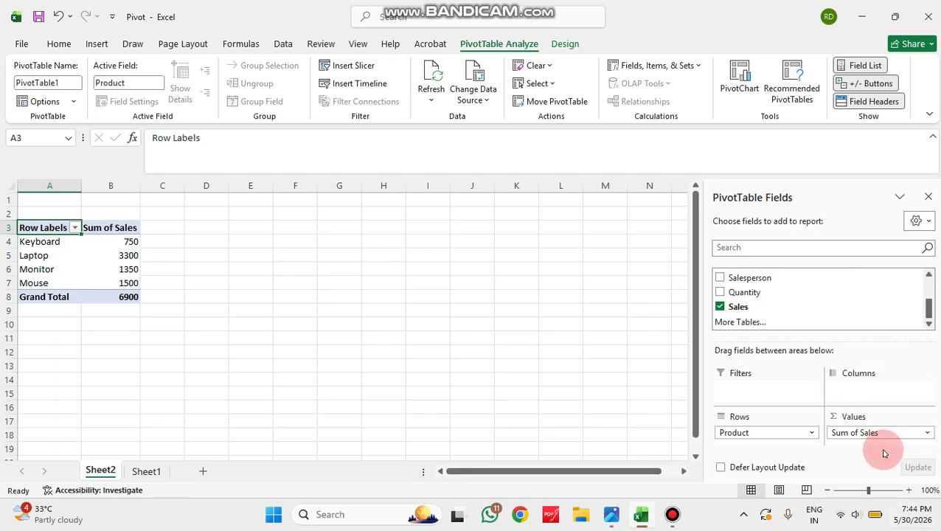
click(640, 384)
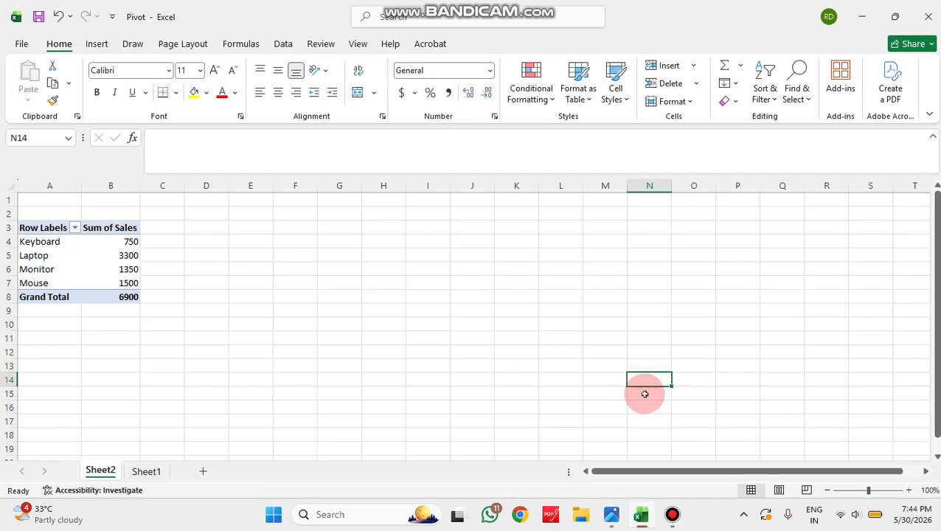
Place the Region field in the PivotTable's columns and the Category field in its report filter.
click(88, 247)
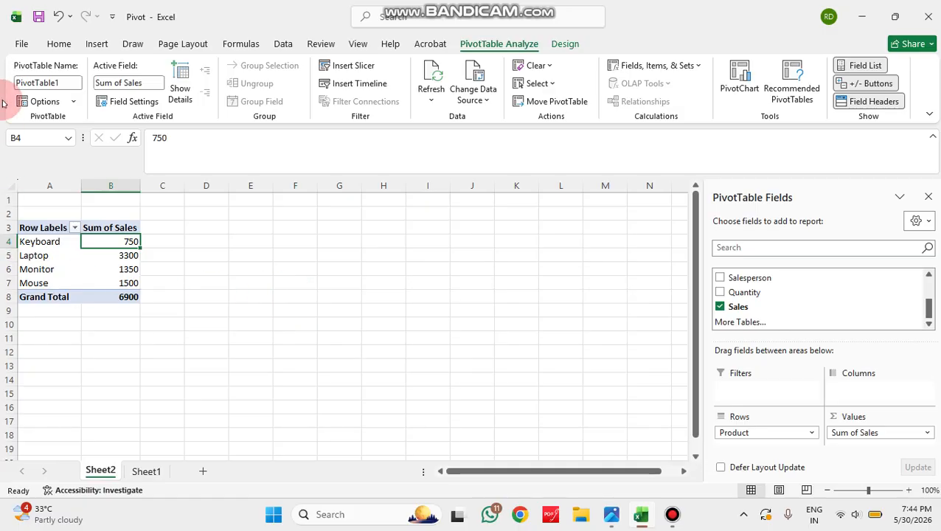
drag(929, 299, 854, 376)
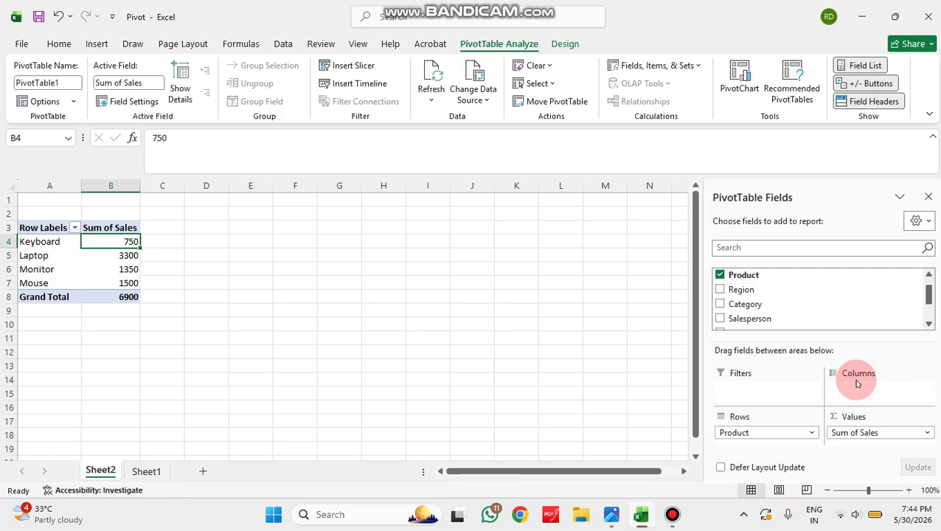
click(720, 290)
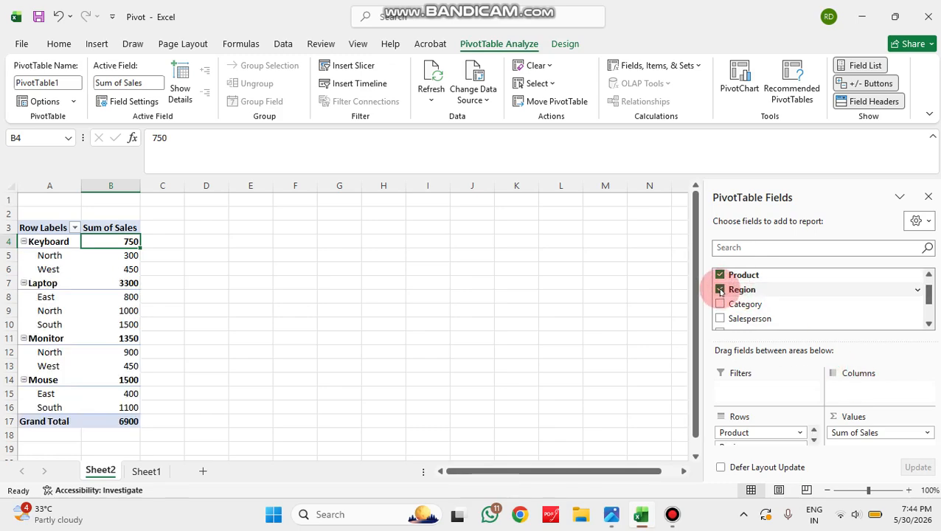
drag(721, 291, 856, 391)
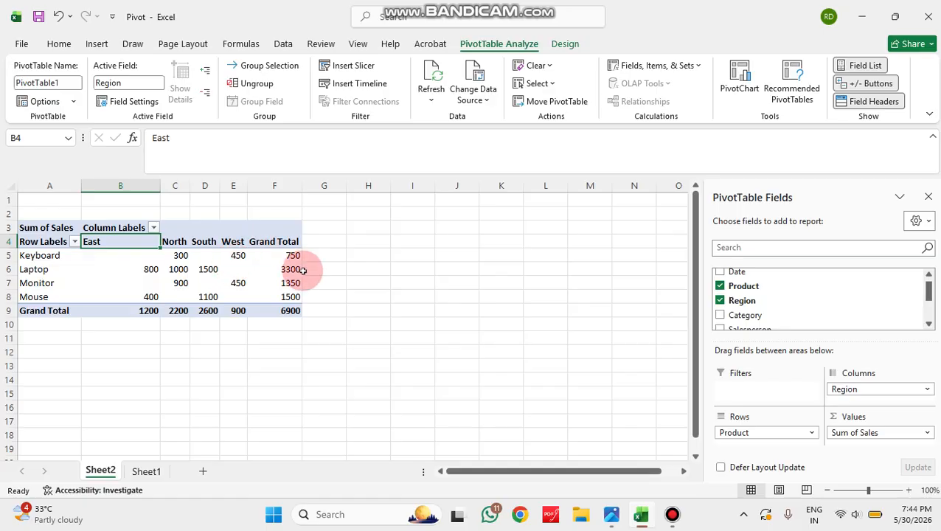
mouse_move(295, 271)
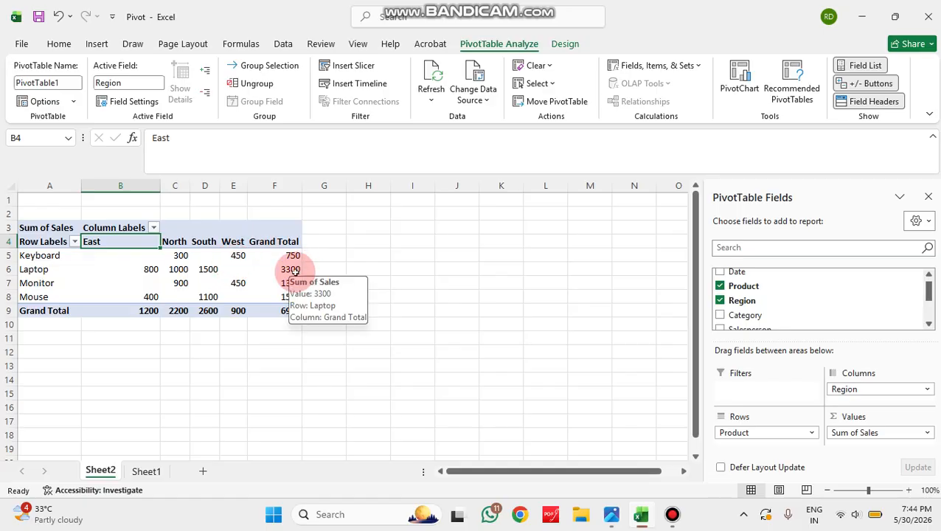
click(722, 317)
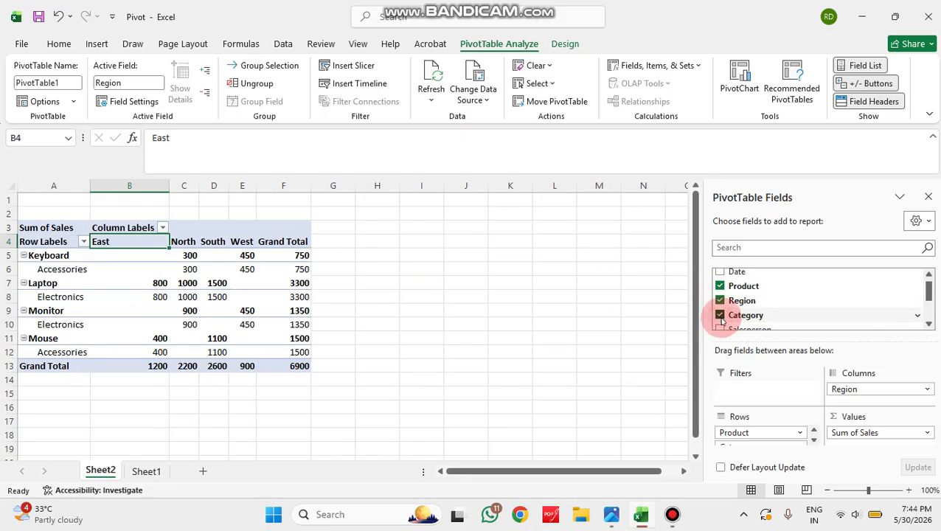
drag(722, 319, 741, 391)
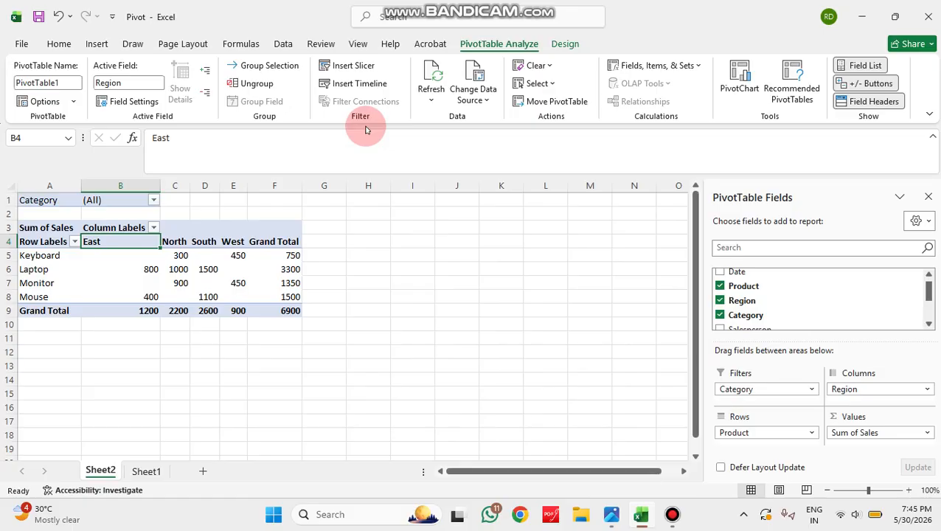
click(815, 391)
click(816, 391)
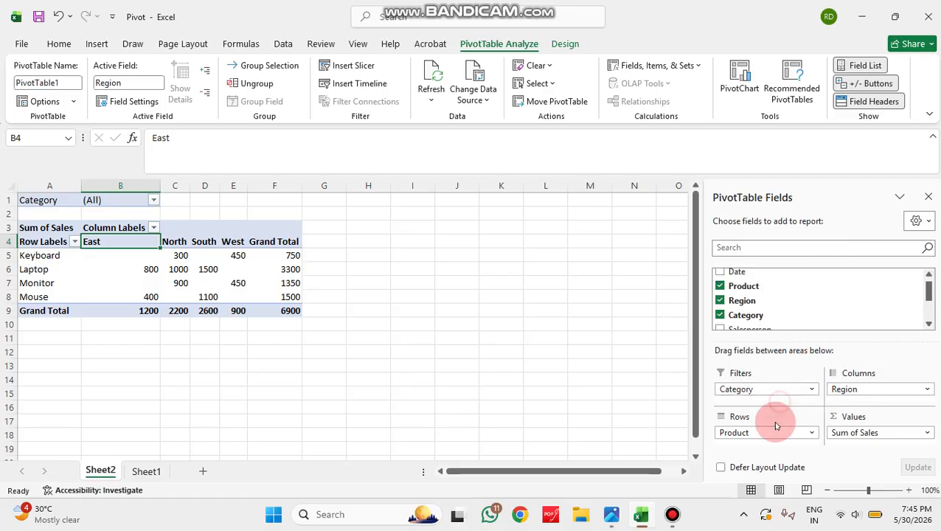
click(740, 390)
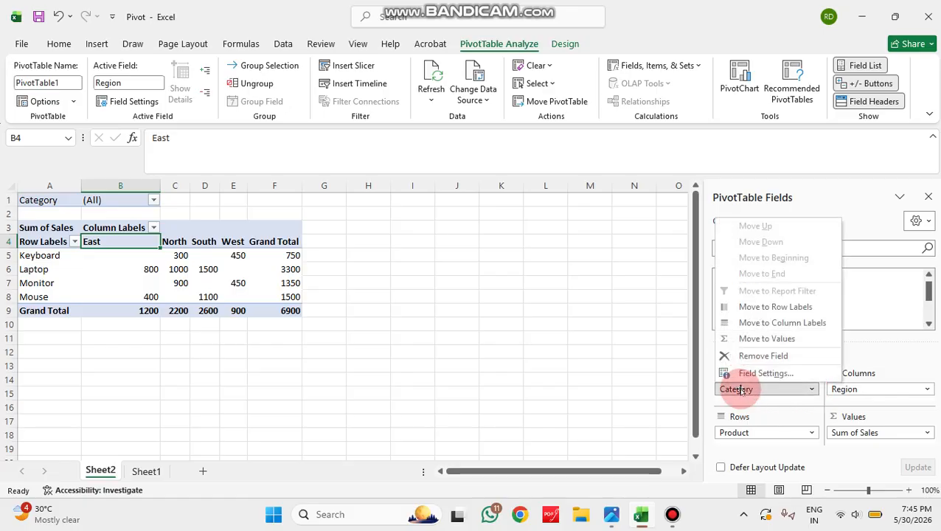
click(752, 372)
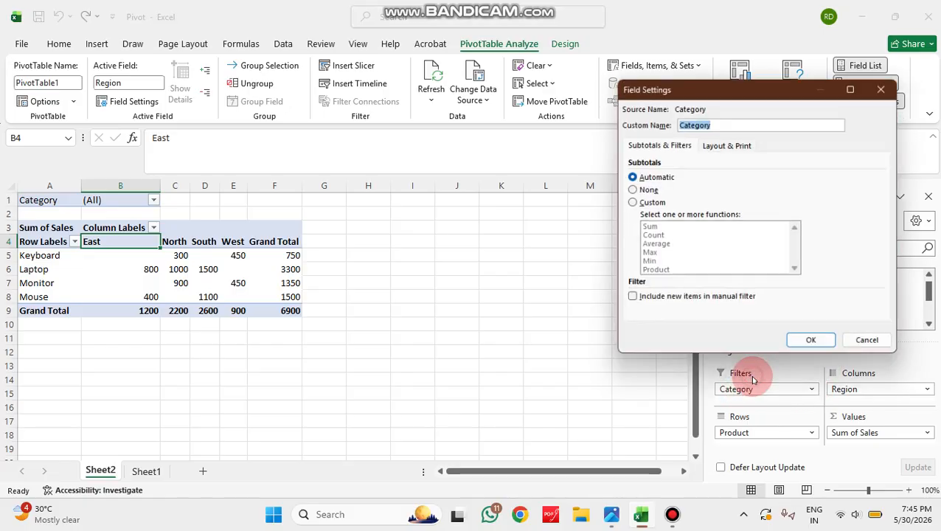
click(870, 344)
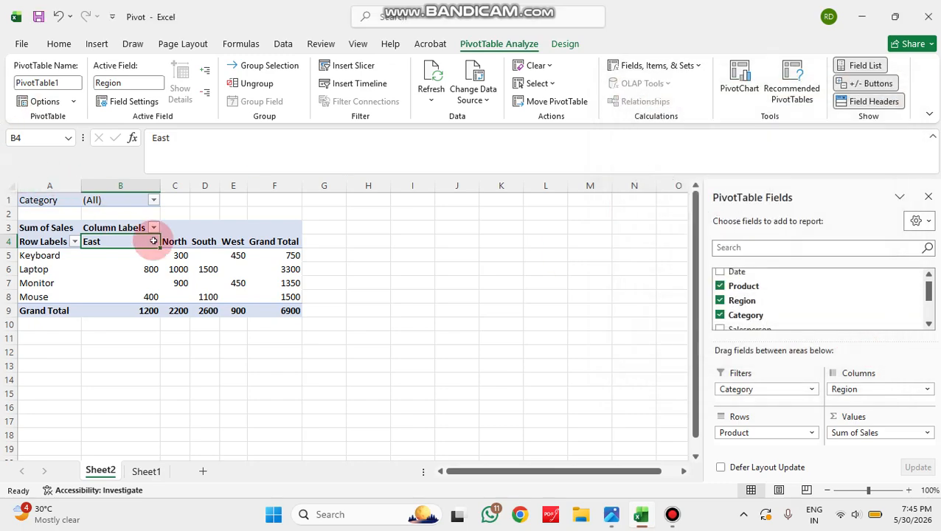
Filter the PivotTable by Category to show only Electronics.
click(61, 197)
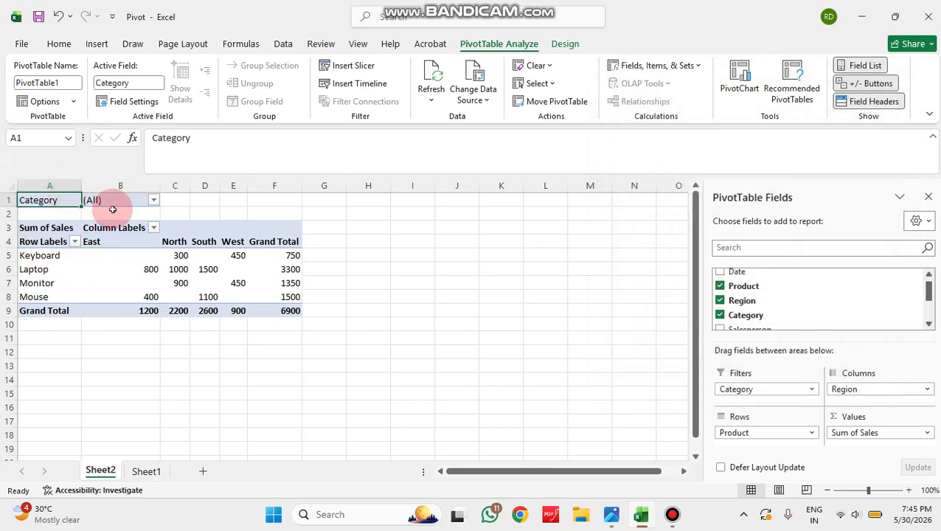
click(154, 200)
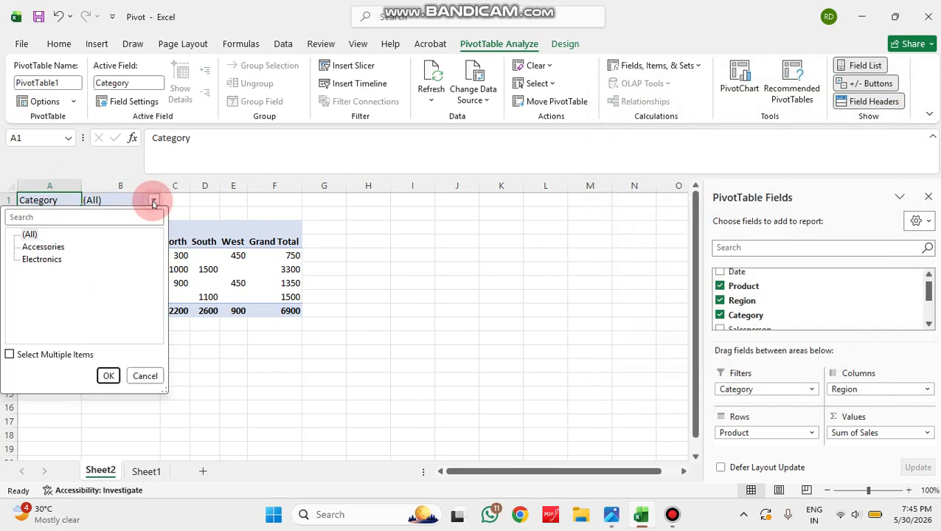
click(47, 260)
click(108, 375)
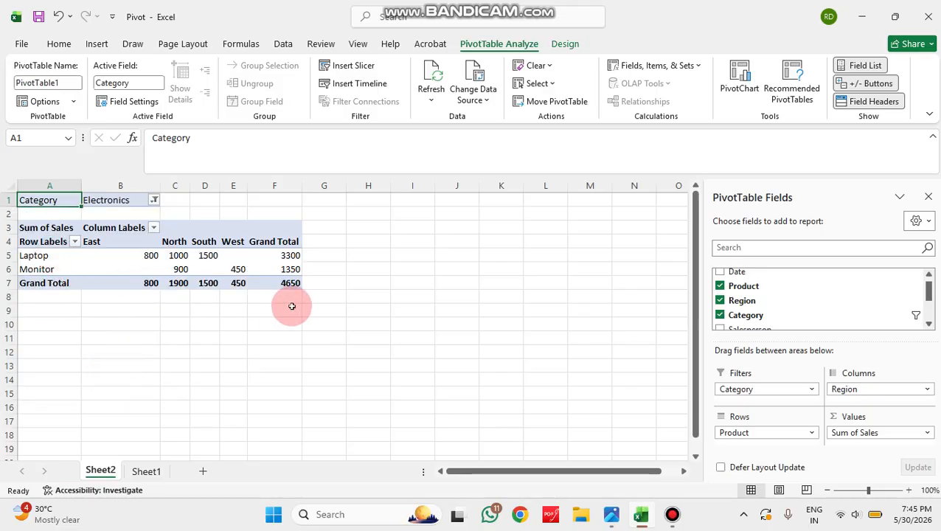
Set the PivotTable's Category filter to Accessories.
click(153, 200)
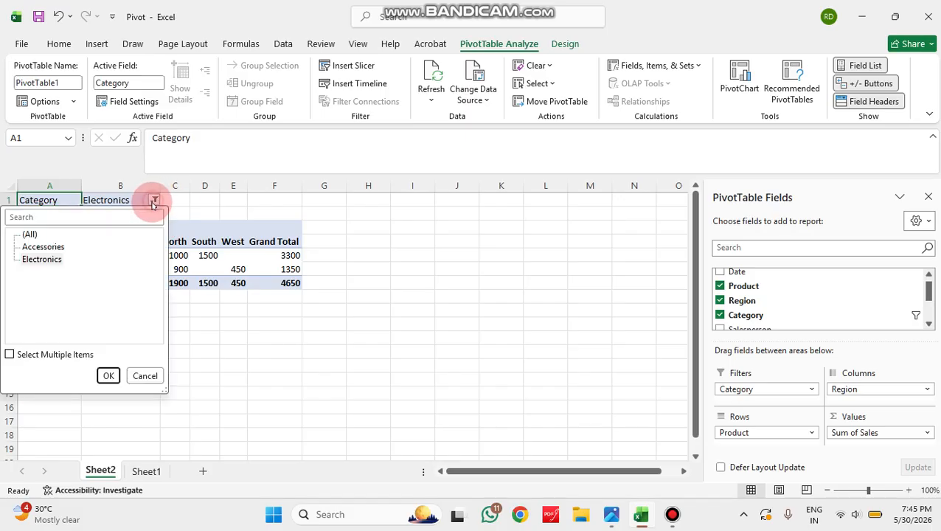
click(31, 248)
click(110, 376)
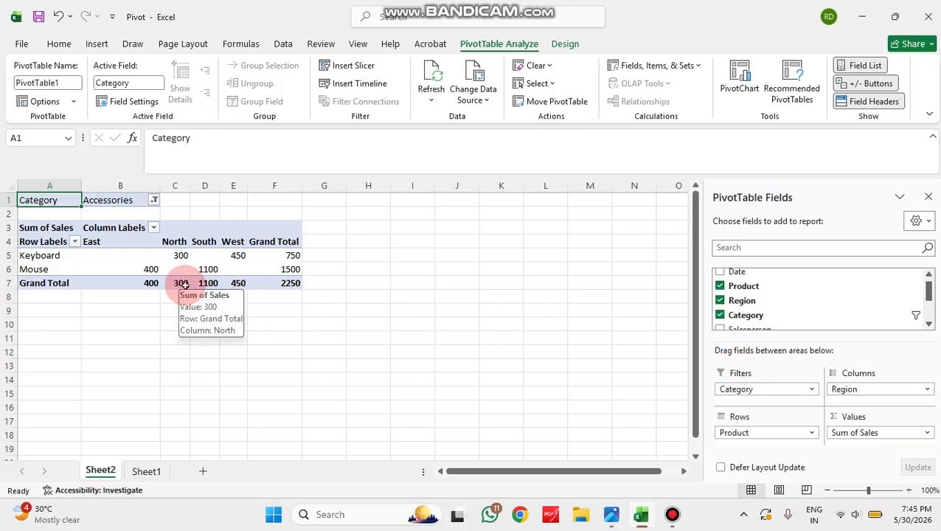
Compare the source sales data on Sheet1 with the filtered PivotTable on Sheet2.
click(144, 471)
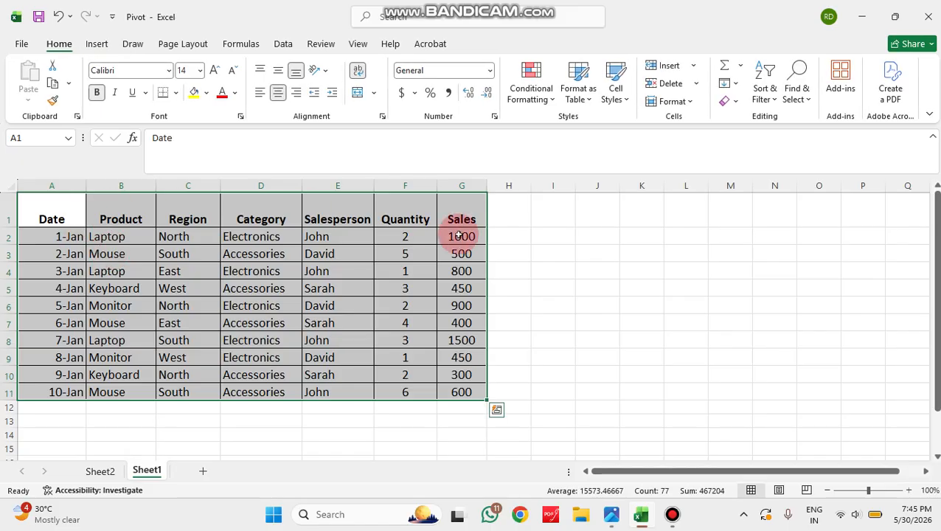
click(589, 290)
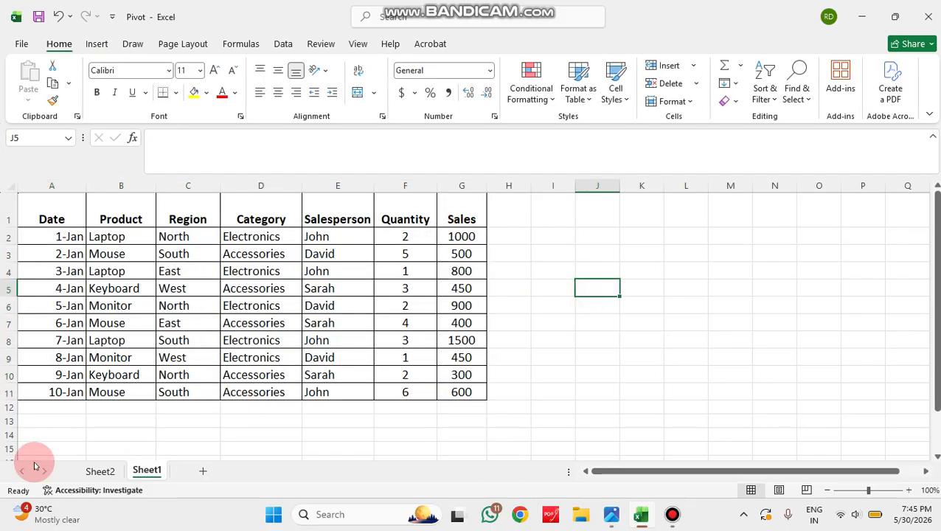
click(100, 471)
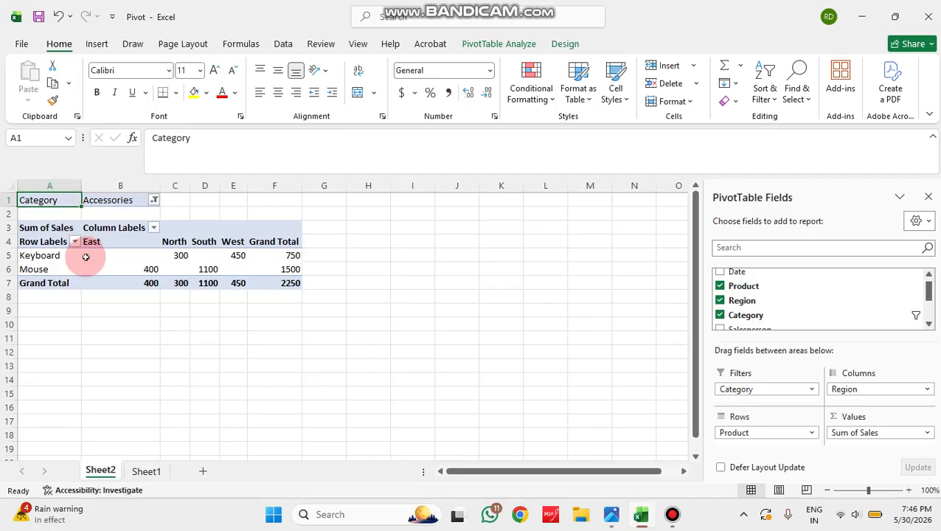
mouse_move(85, 257)
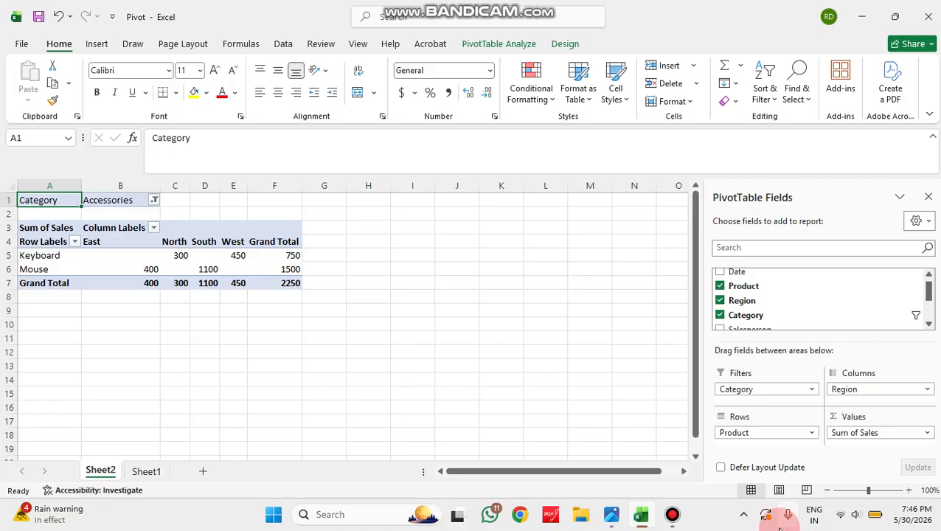
click(671, 515)
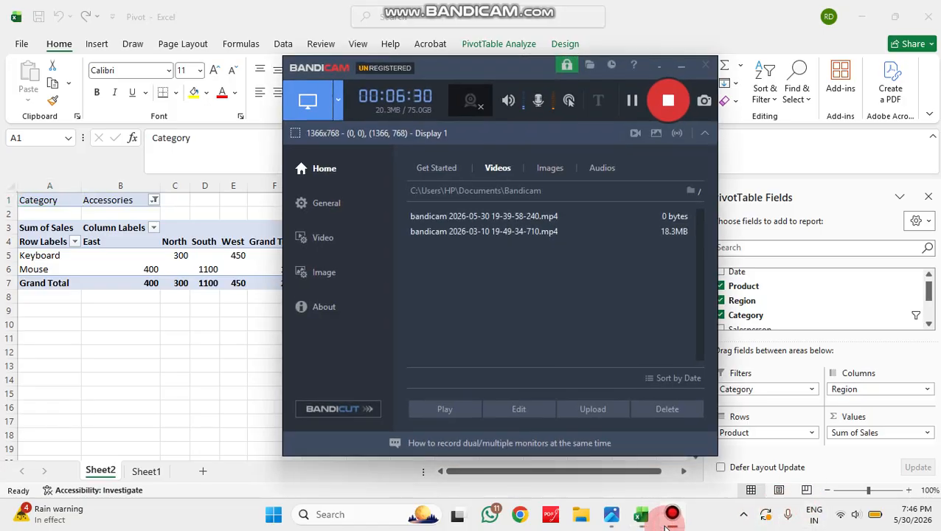